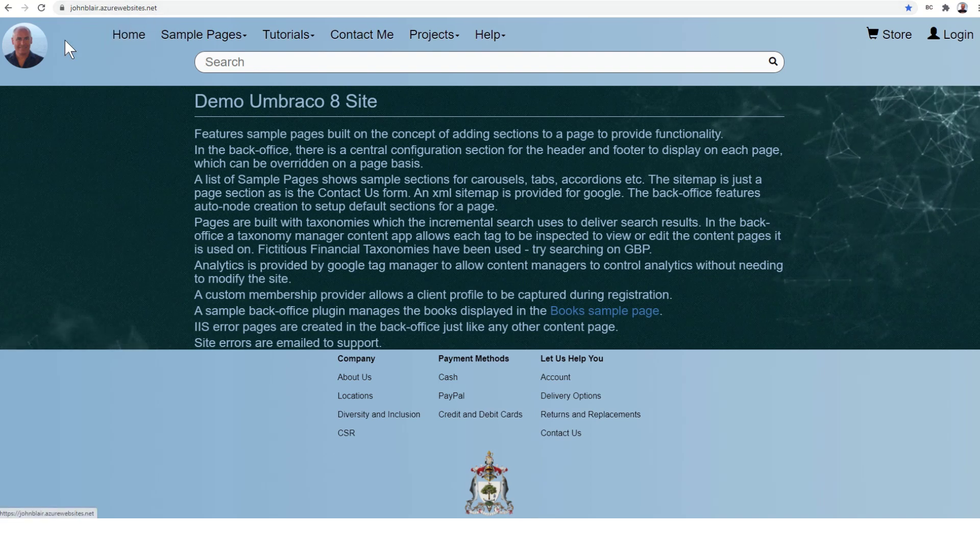
- Open the demo site's store and look through the product catalogue down to the footer
left_click(897, 41)
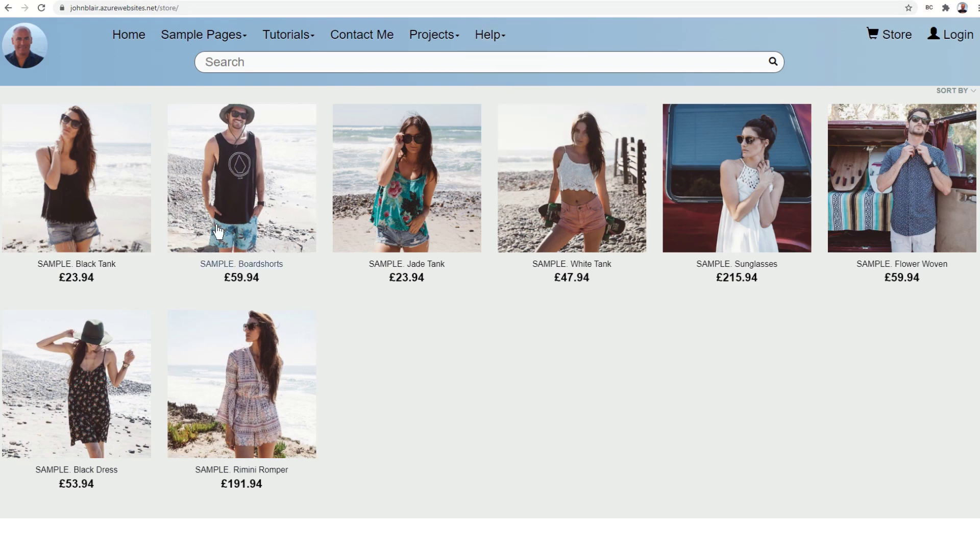
scroll(538, 393, "down", 4)
scroll(540, 393, "down", 1)
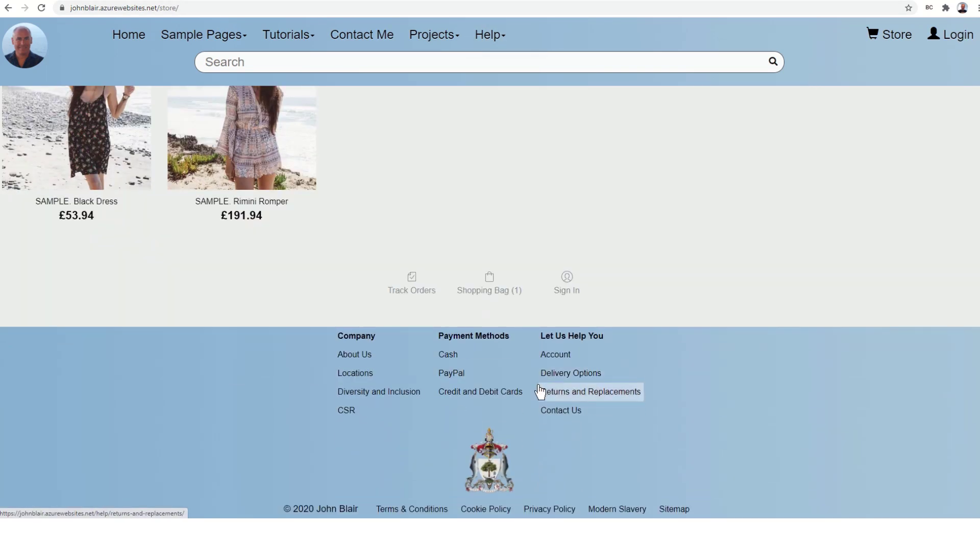
scroll(540, 394, "up", 5)
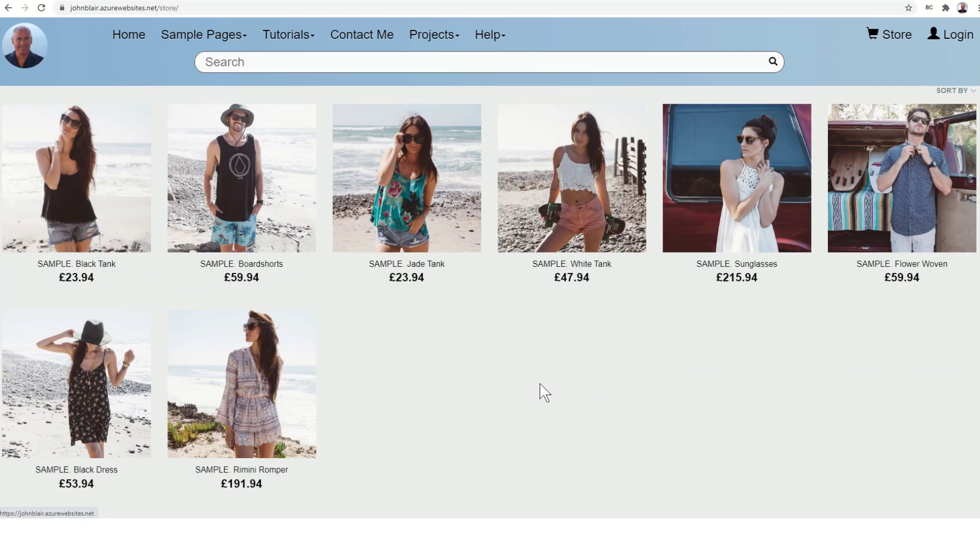
- Check out the SAMPLE. Black Tank already in the bag, place the order with cash payment, and return to the catalogue
left_click(73, 197)
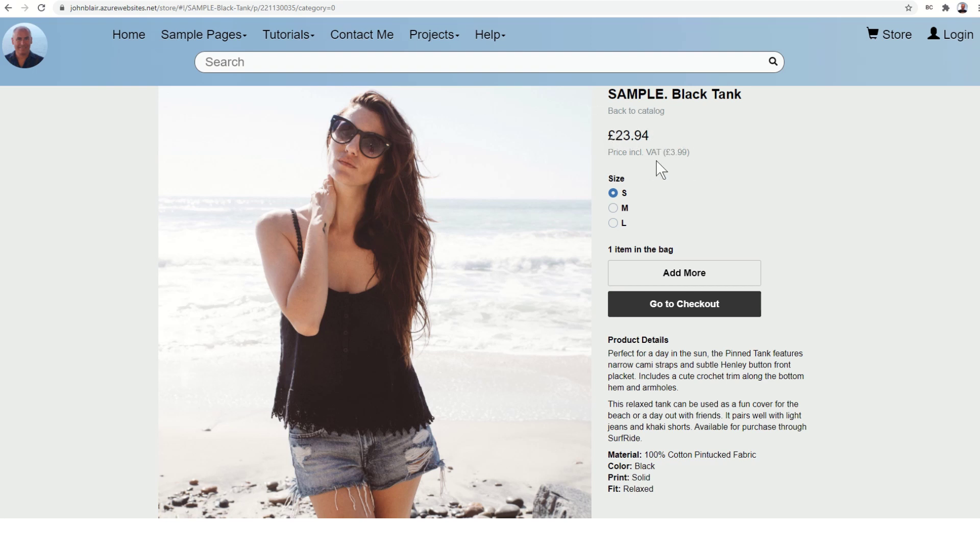
left_click(681, 310)
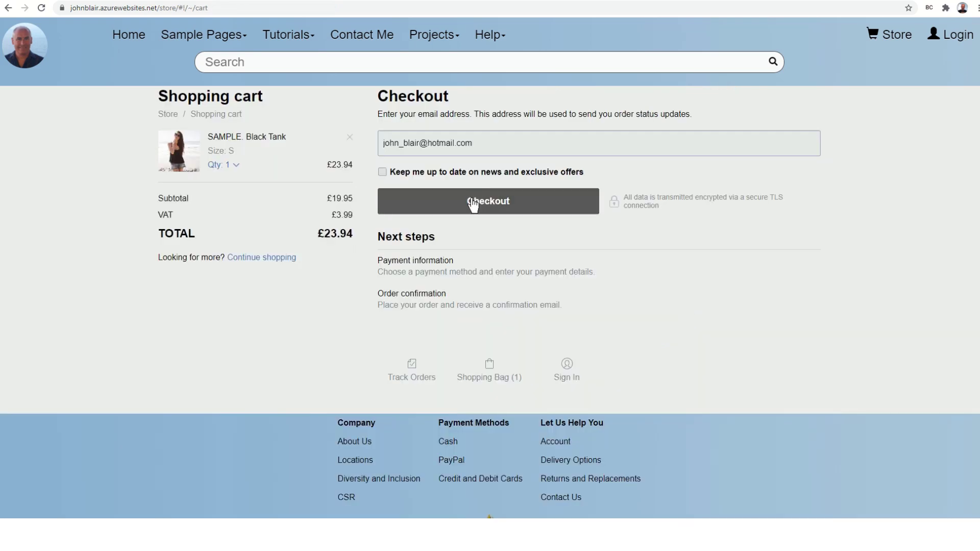
left_click(485, 201)
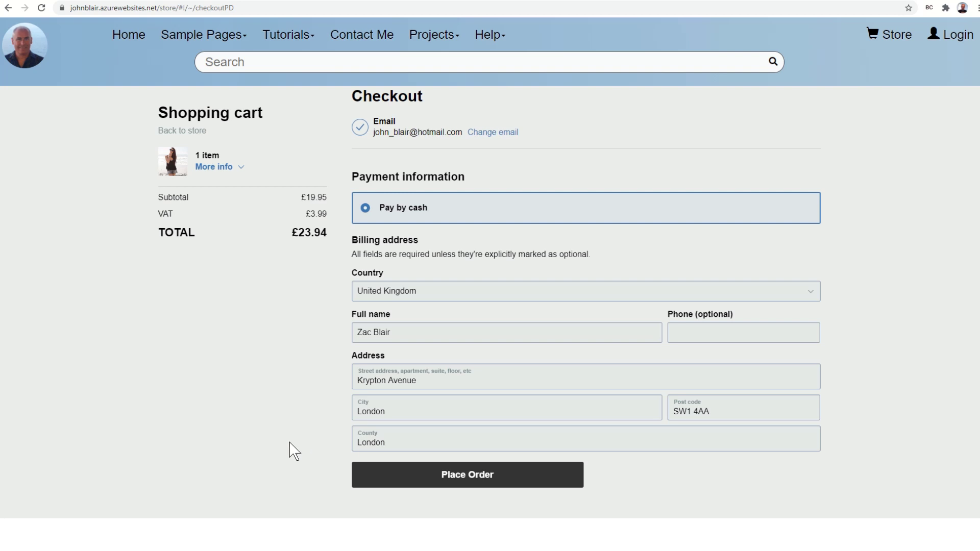
left_click(473, 482)
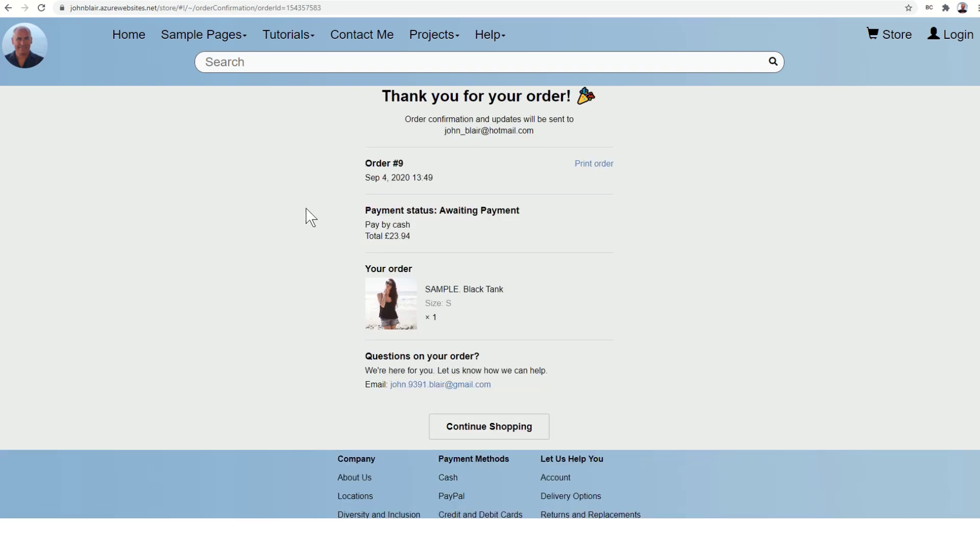
left_click(495, 426)
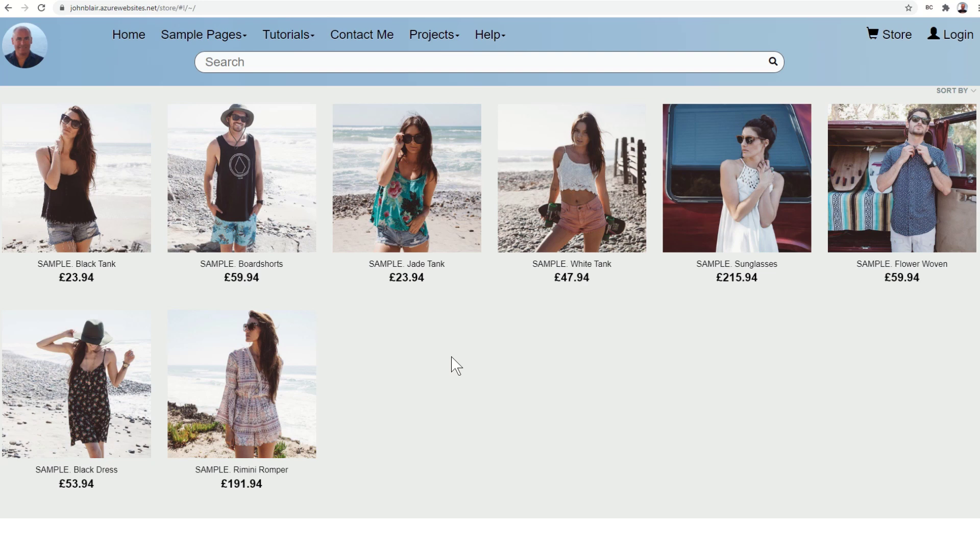
- Switch to the Outlook inbox and read through the Online Store order confirmation email
left_click(179, 1)
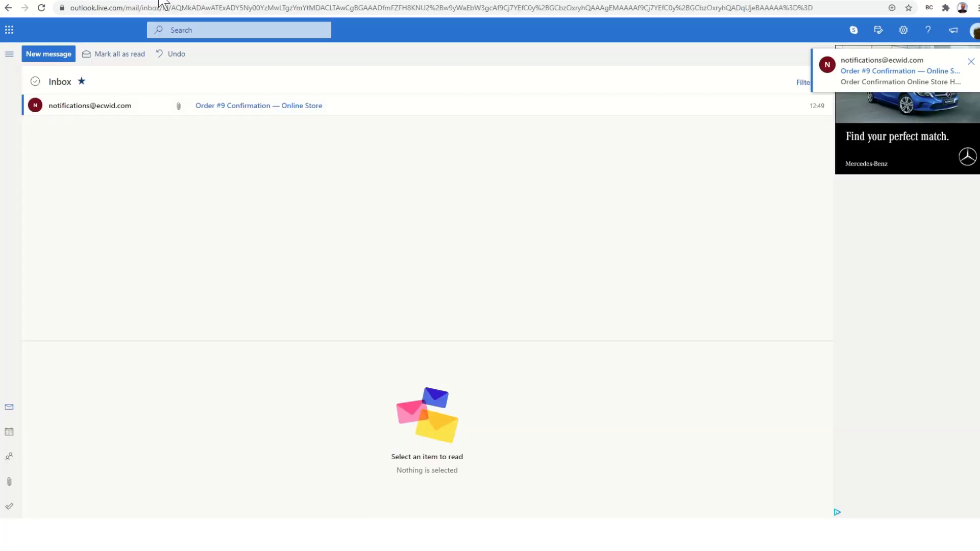
left_click(83, 108)
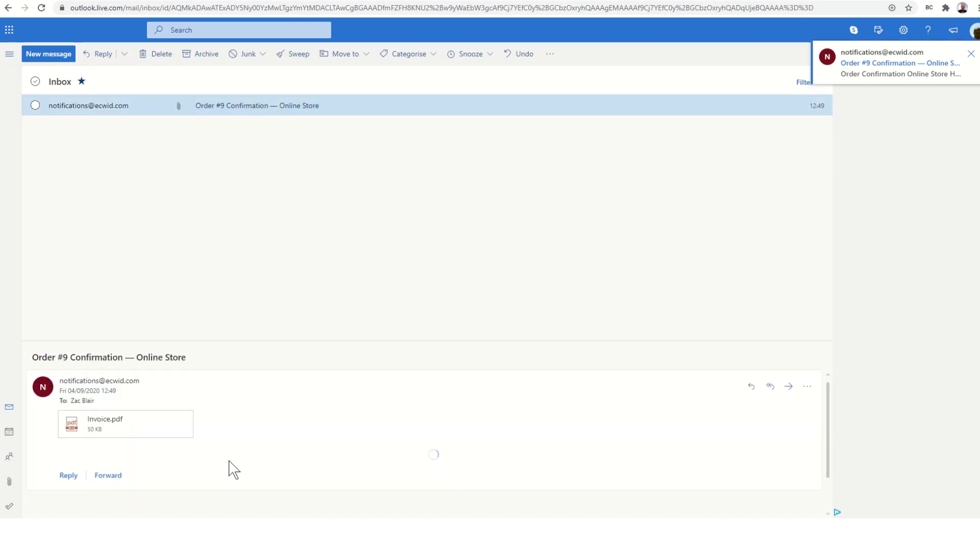
scroll(274, 433, "down", 3)
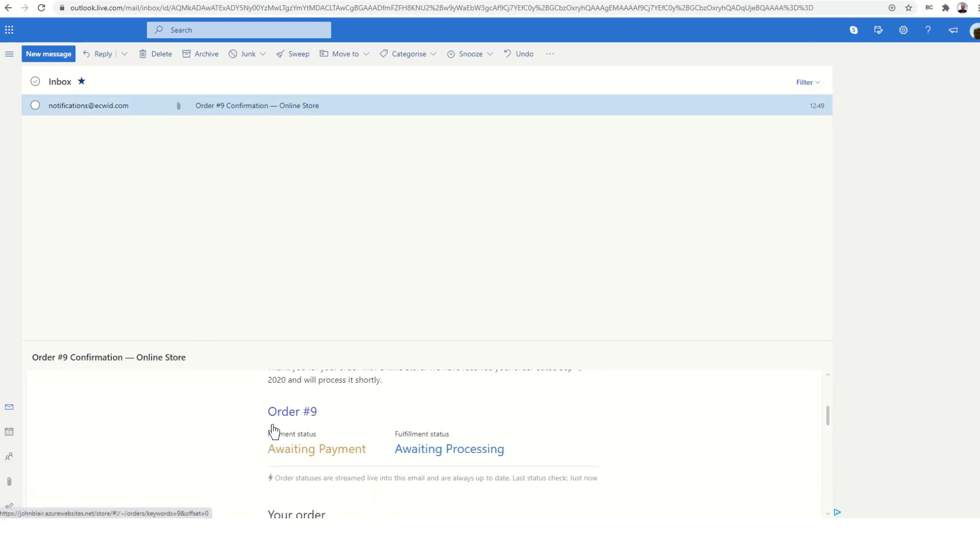
scroll(274, 434, "down", 2)
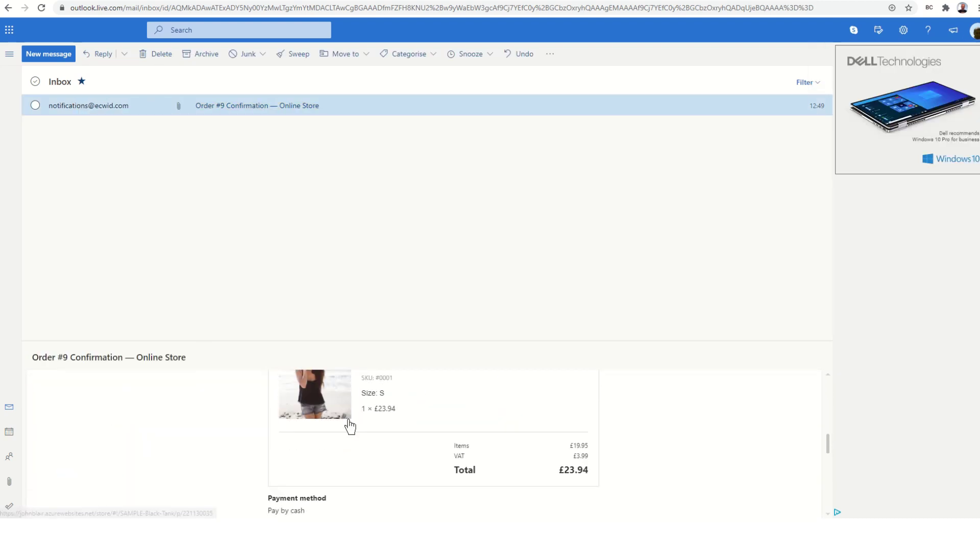
scroll(349, 425, "up", 3)
scroll(349, 426, "up", 5)
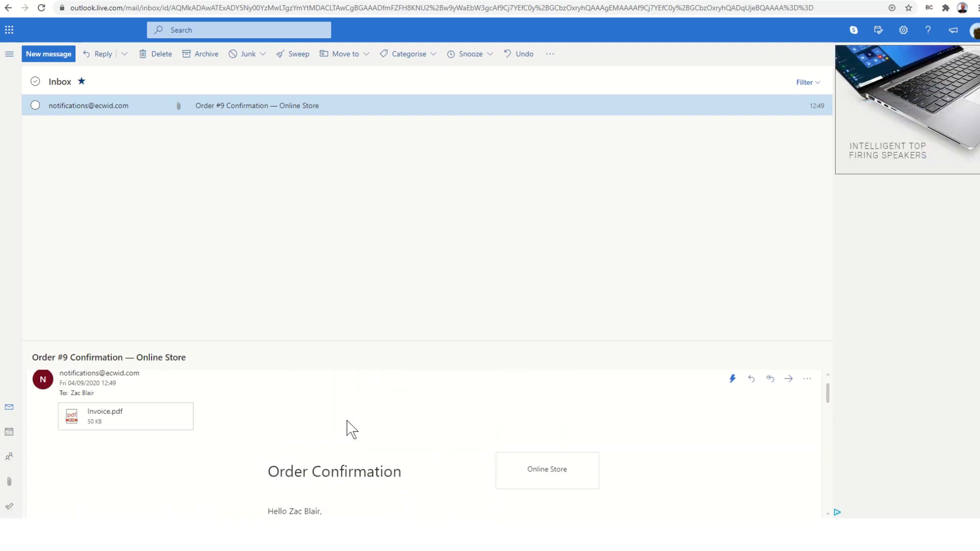
- Open the attached Invoice.pdf and examine the Online Store details at its head
left_click(88, 431)
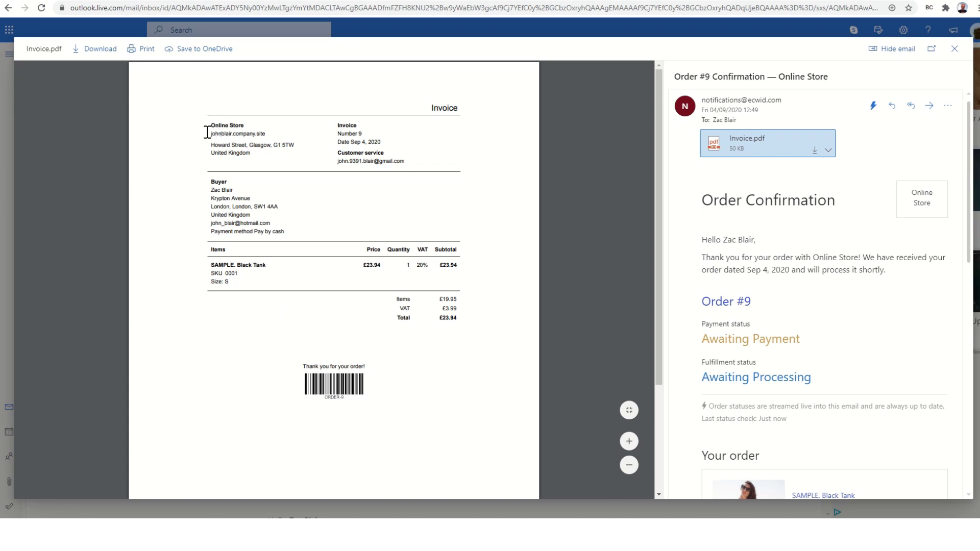
left_click_drag(208, 132, 265, 129)
left_click(171, 237)
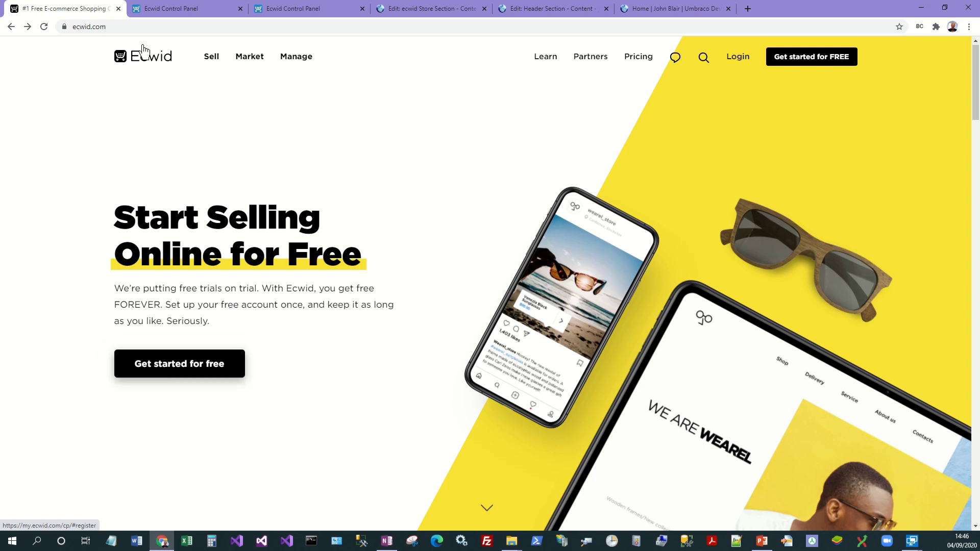
- Switch to the Ecwid control panel and review the product list in the catalog
left_click(165, 10)
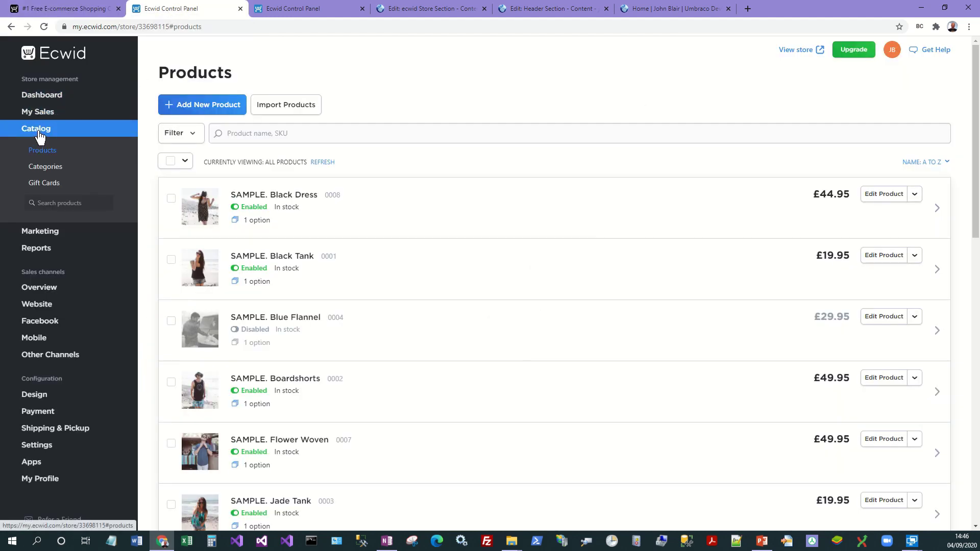
scroll(183, 371, "down", 4)
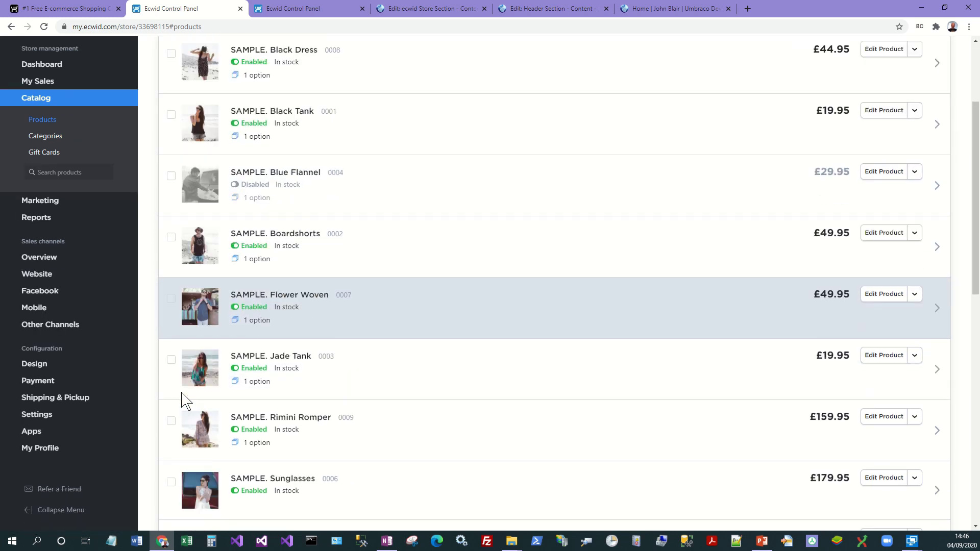
scroll(188, 394, "up", 4)
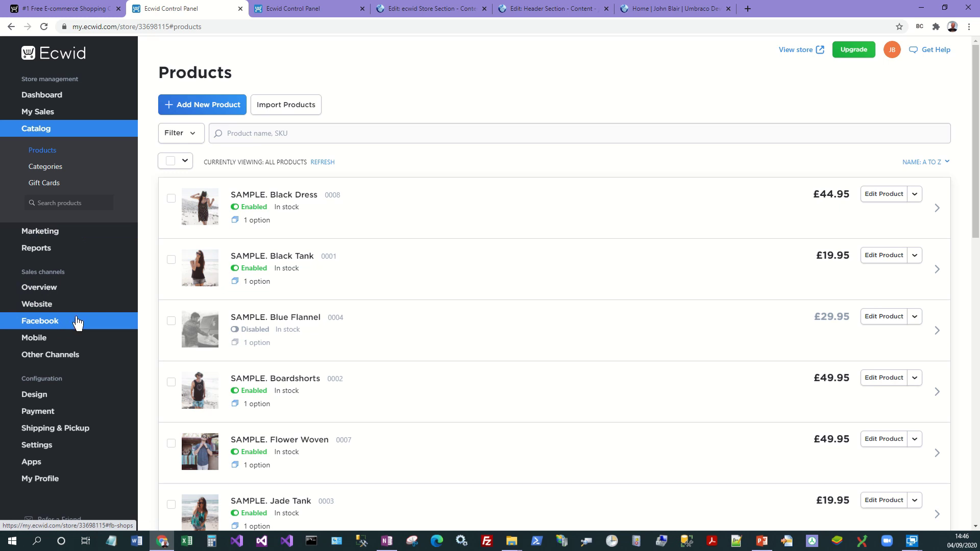
- Open the Online Store's public site from the Website overview, look through its sections, and close it again
left_click(46, 306)
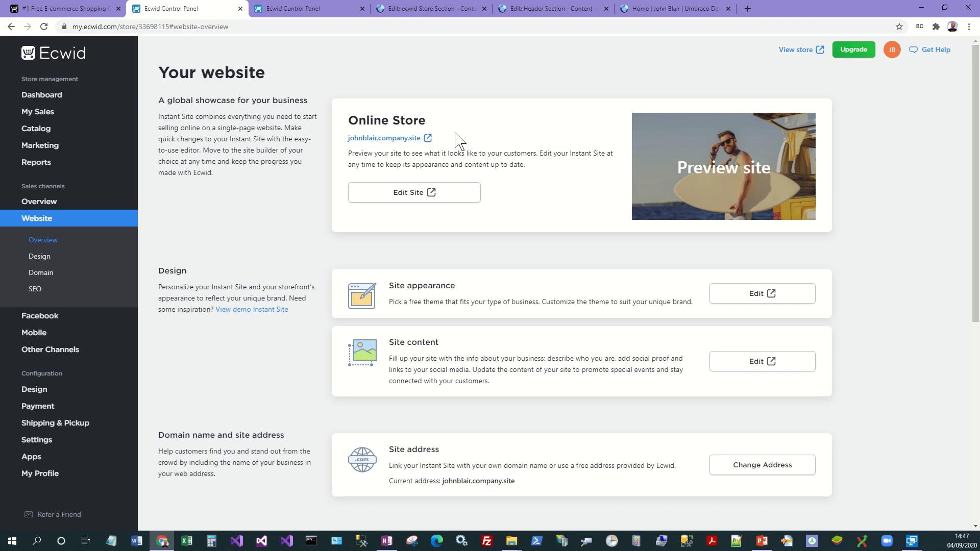
left_click(405, 138)
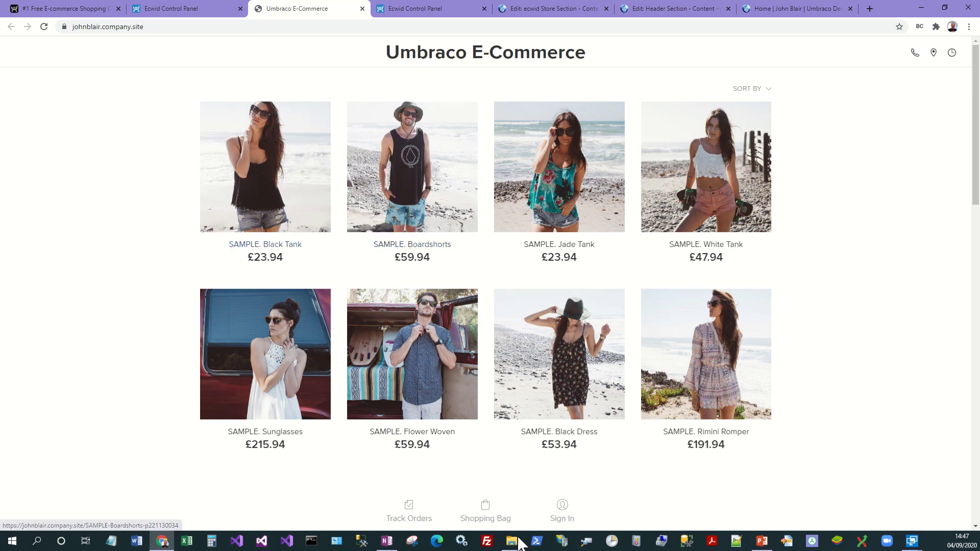
scroll(459, 323, "down", 9)
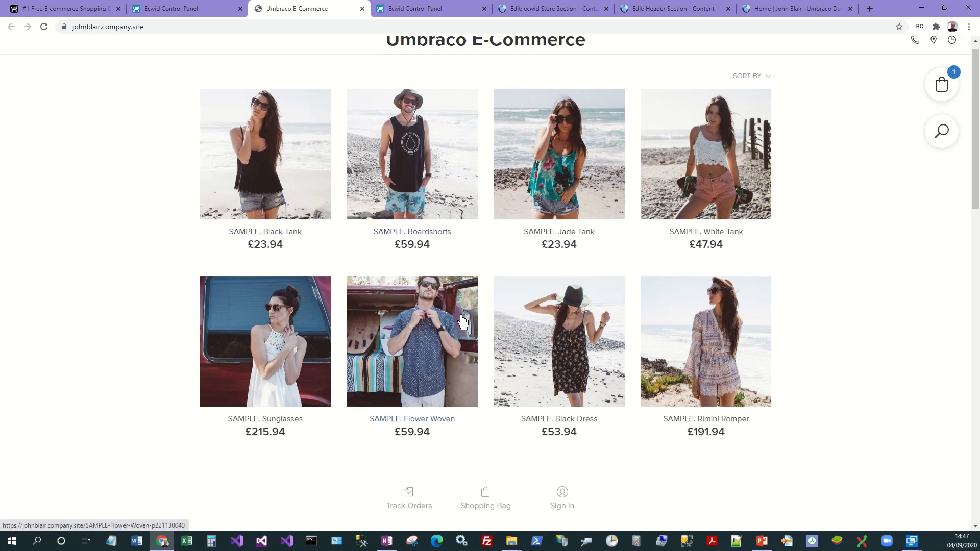
scroll(462, 324, "down", 5)
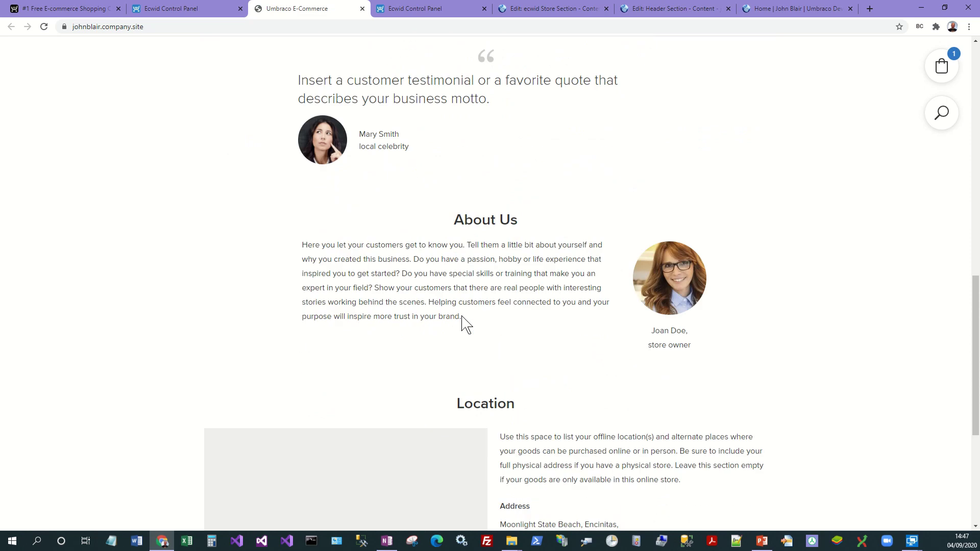
scroll(466, 322, "up", 12)
scroll(471, 321, "up", 2)
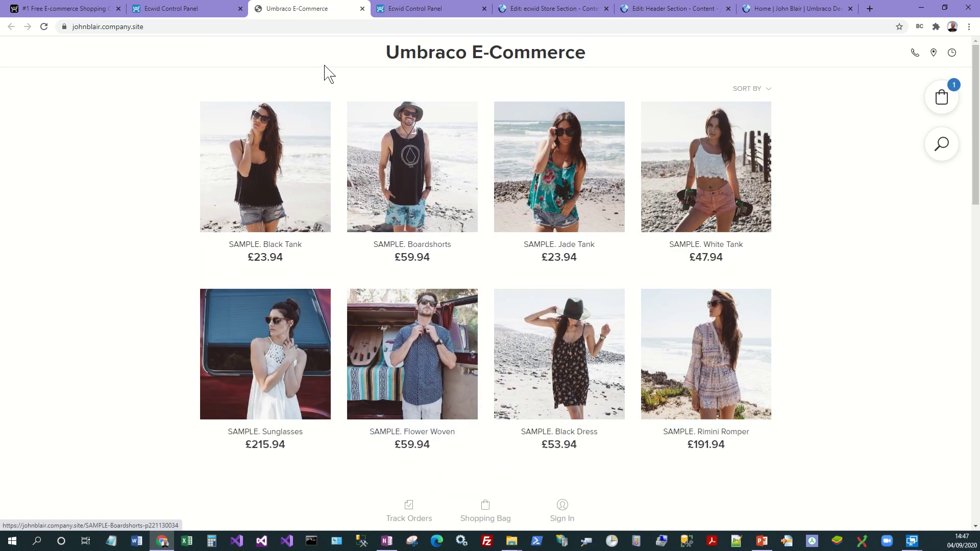
left_click(361, 8)
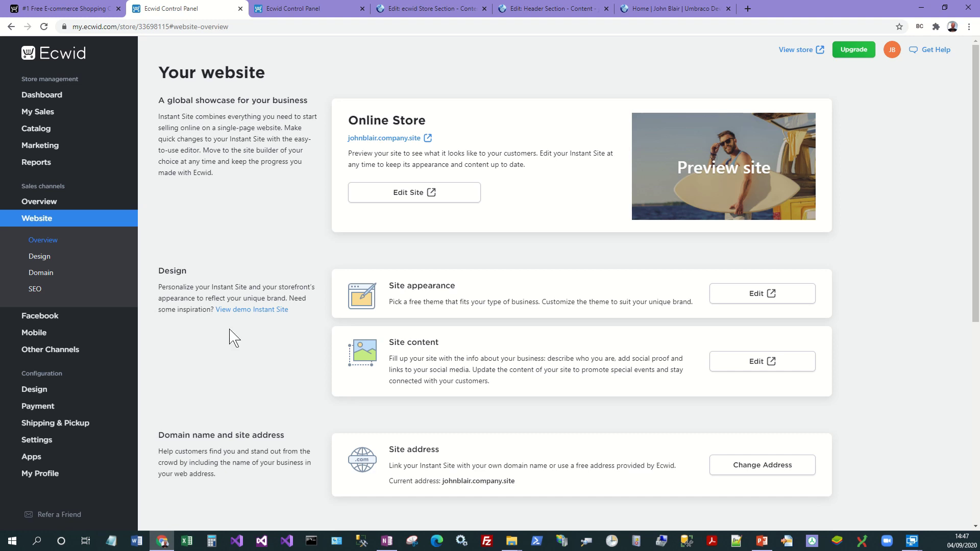
- Review the store profile and the regional settings in the store's General Settings
mouse_move(46, 446)
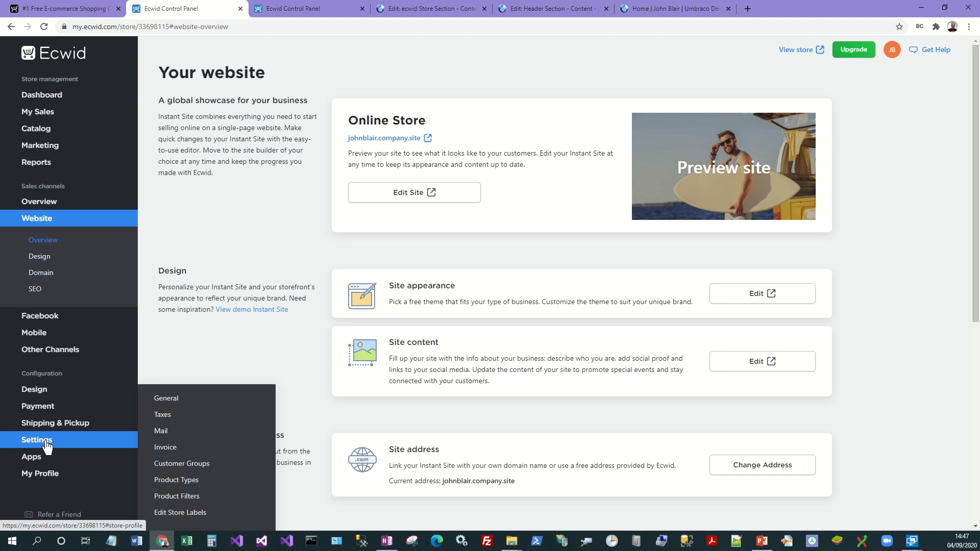
left_click(45, 446)
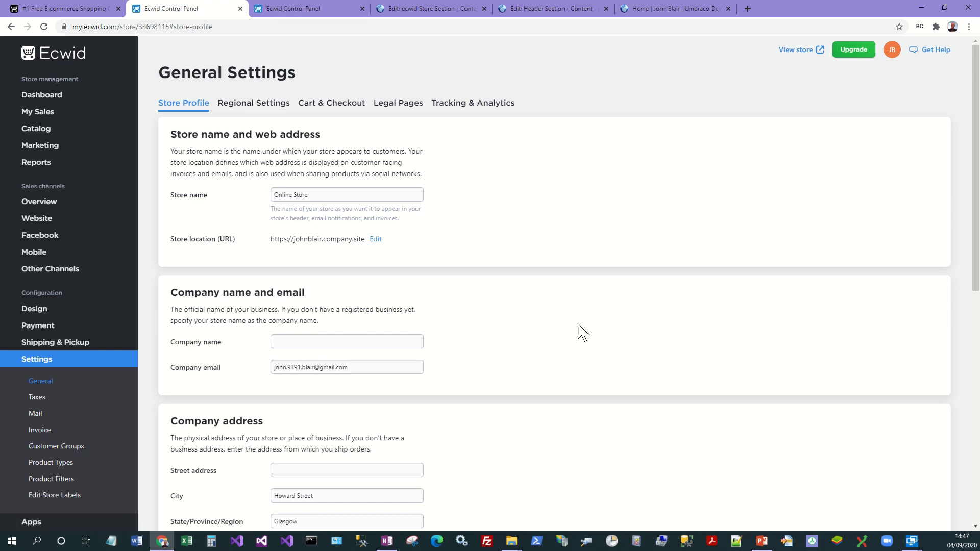
scroll(582, 333, "down", 1)
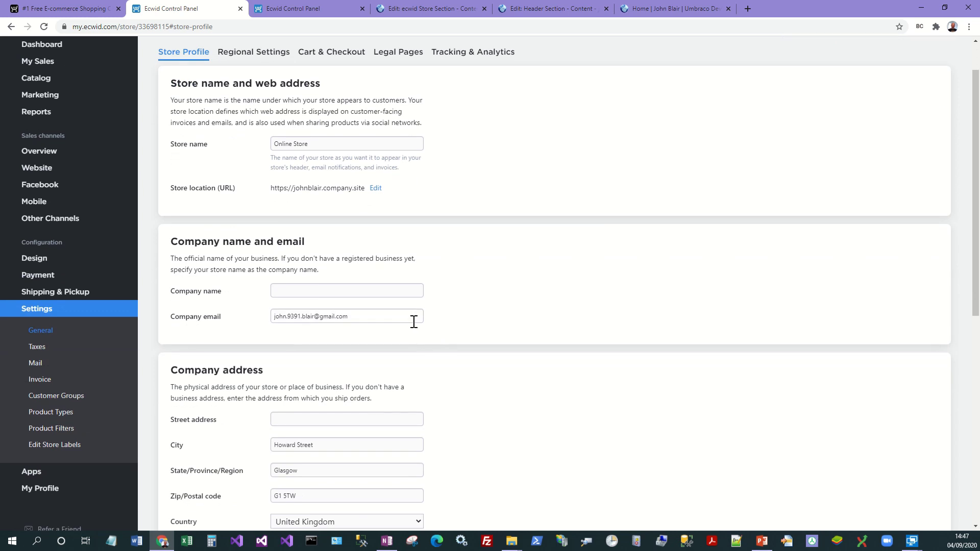
scroll(414, 322, "up", 1)
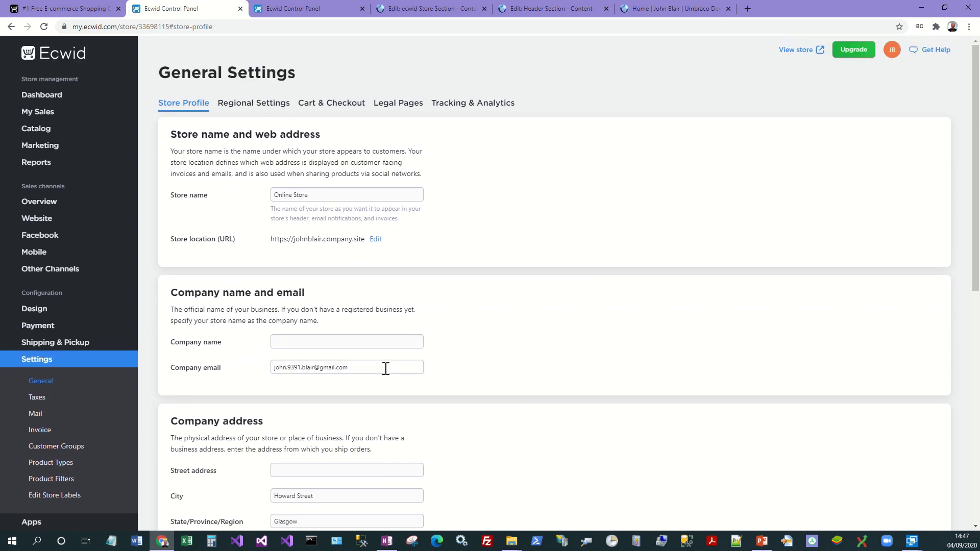
left_click(269, 107)
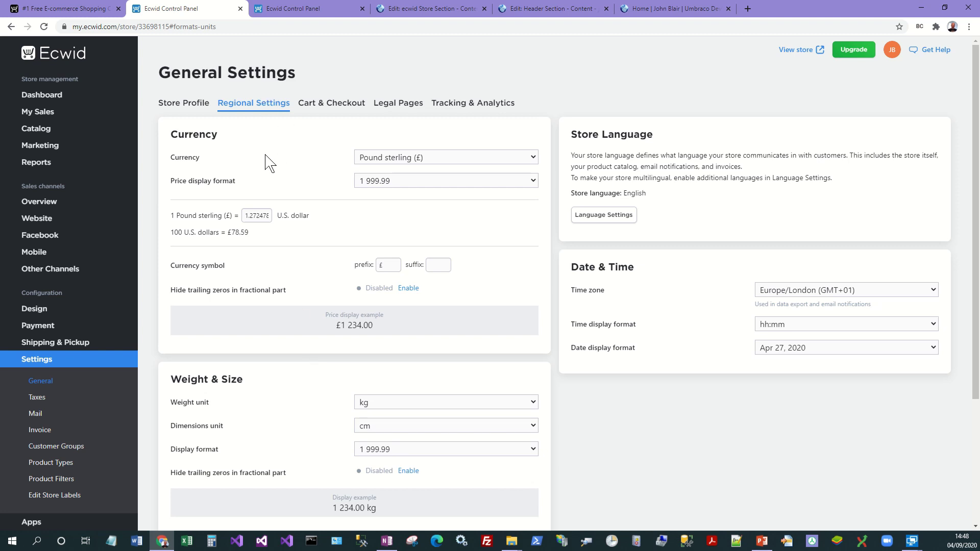
- Open the store's tax settings and view the manually managed VAT rate
left_click(38, 398)
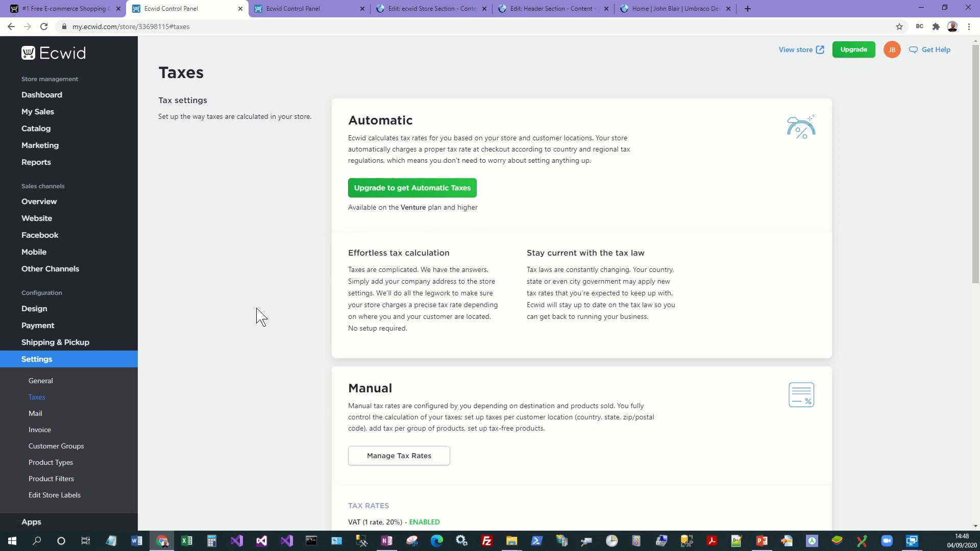
scroll(260, 316, "down", 2)
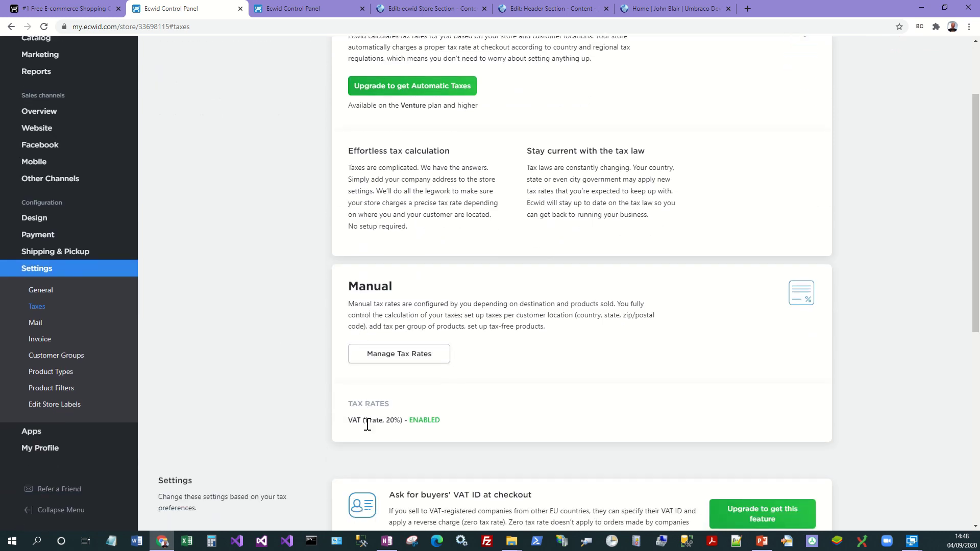
left_click(380, 364)
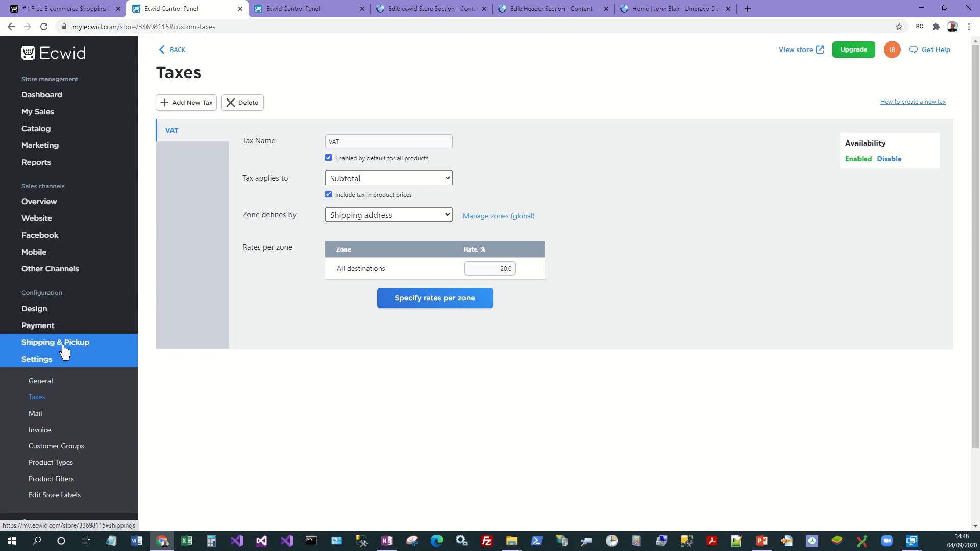
- Review the current payment methods and the available payment providers in the payment configuration
left_click(39, 331)
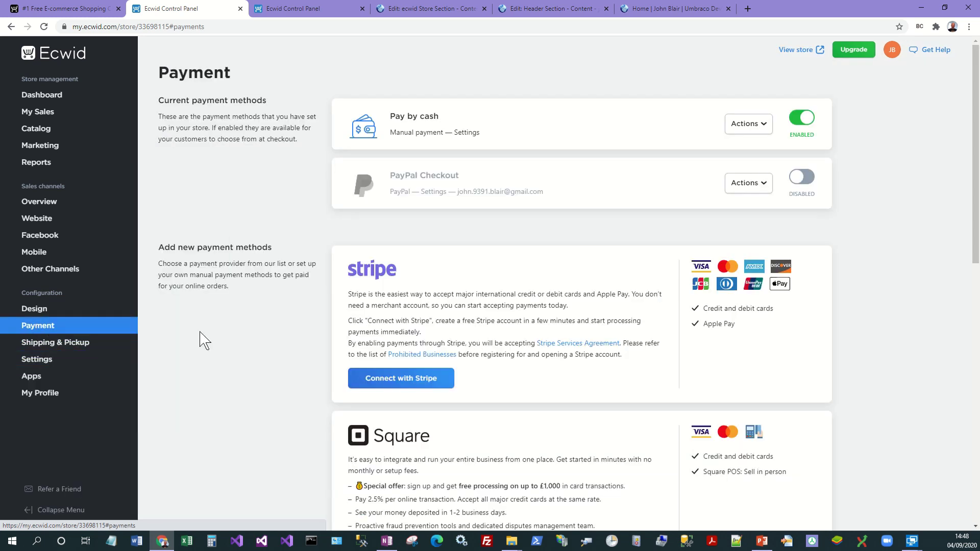
scroll(252, 361, "down", 5)
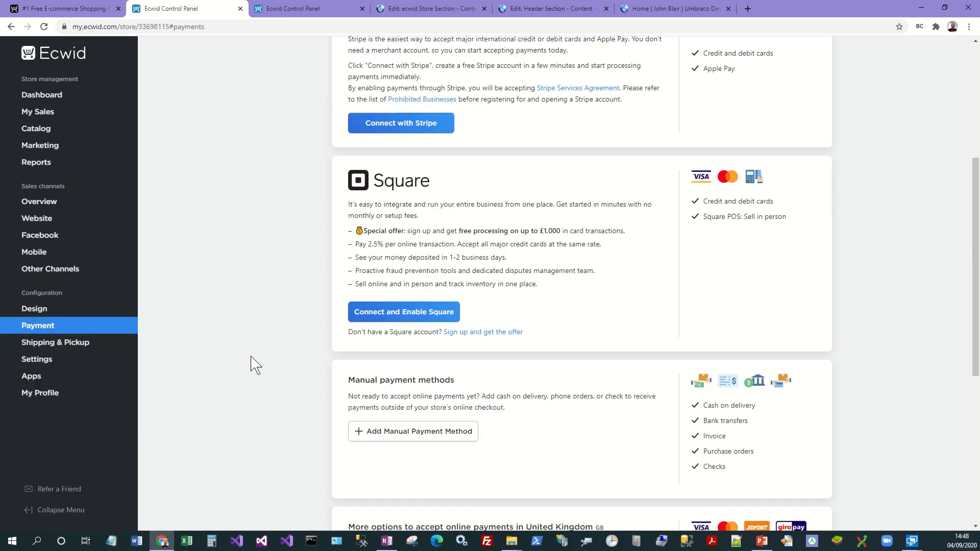
scroll(251, 361, "up", 4)
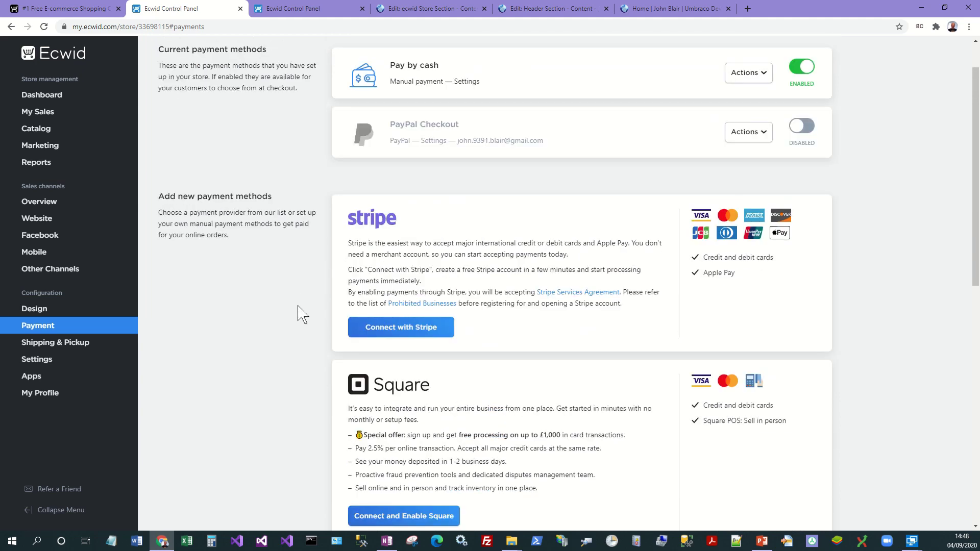
- Look through the additional online payment processors offered for the United Kingdom and close the list without choosing one
scroll(299, 312, "down", 2)
scroll(303, 320, "up", 3)
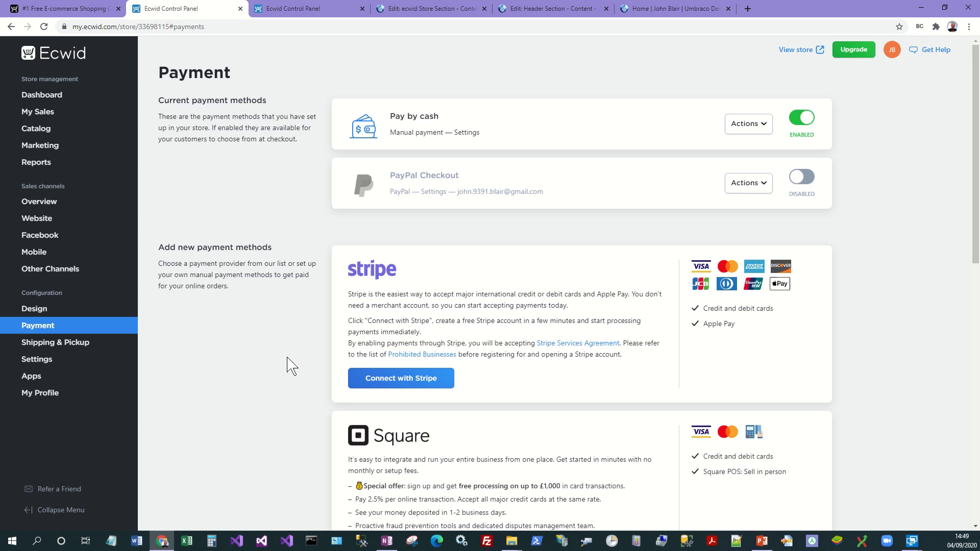
scroll(275, 365, "down", 2)
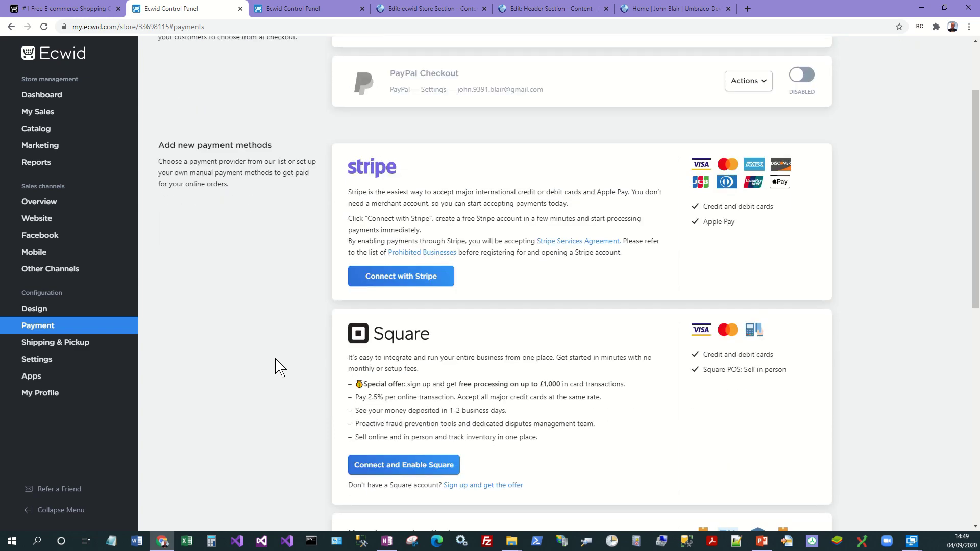
scroll(280, 366, "down", 7)
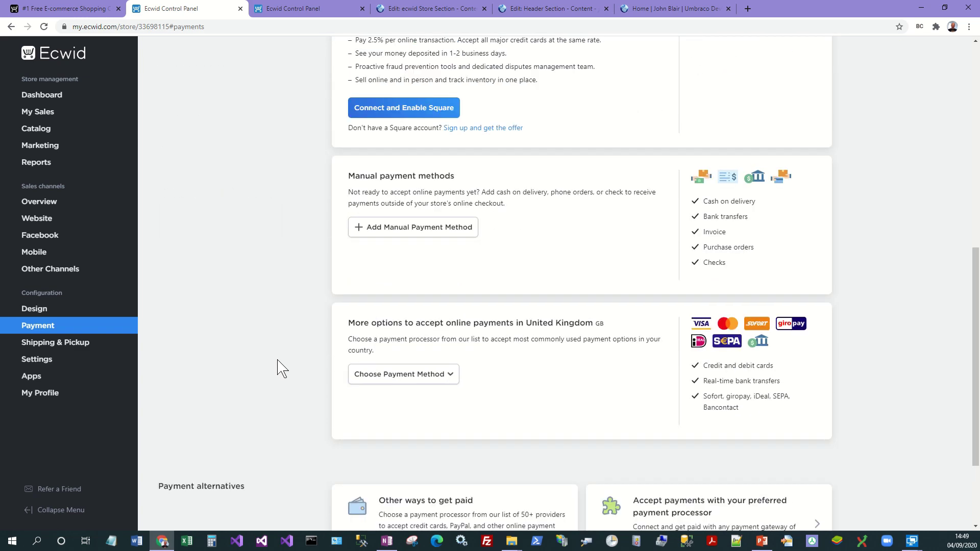
left_click(422, 378)
scroll(531, 250, "down", 1)
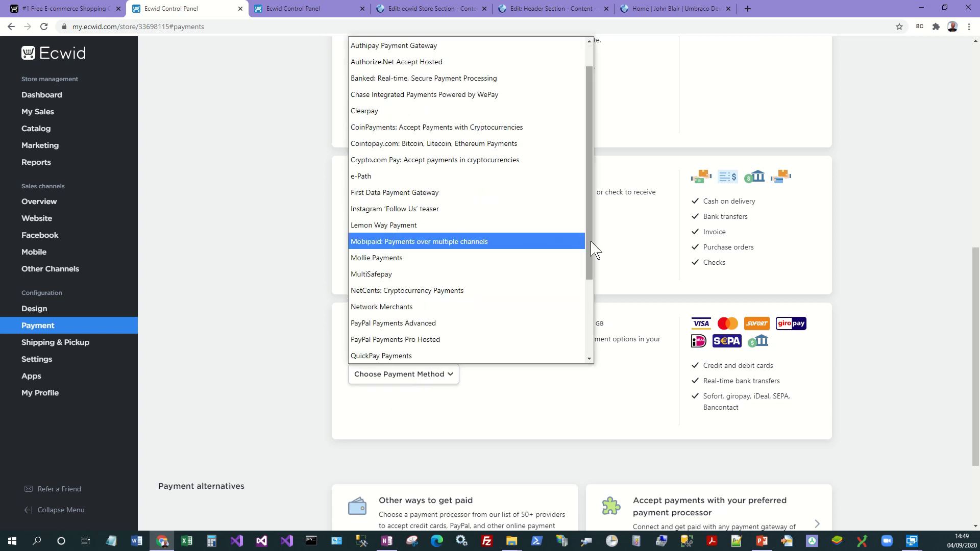
mouse_move(591, 242)
left_mouse_down()
mouse_move(587, 345)
mouse_move(591, 234)
mouse_move(595, 257)
left_mouse_up()
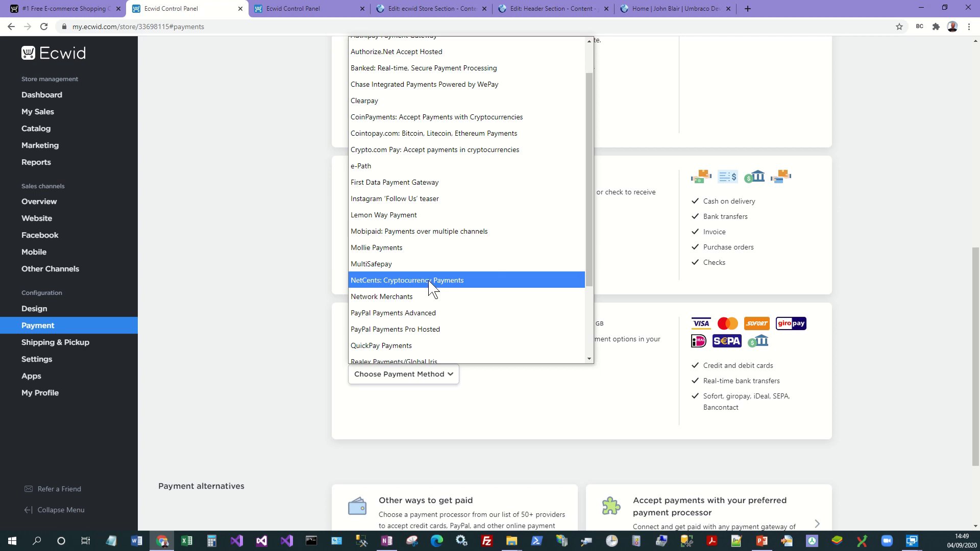
left_click(250, 209)
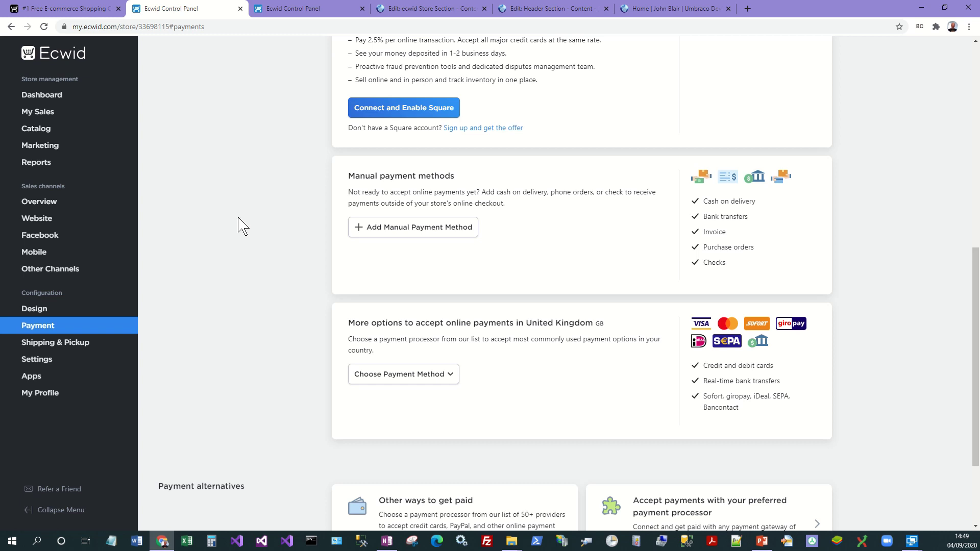
- Copy the Ecwid integration code from the Add your store to any website page and review the whole snippet
left_click(289, 9)
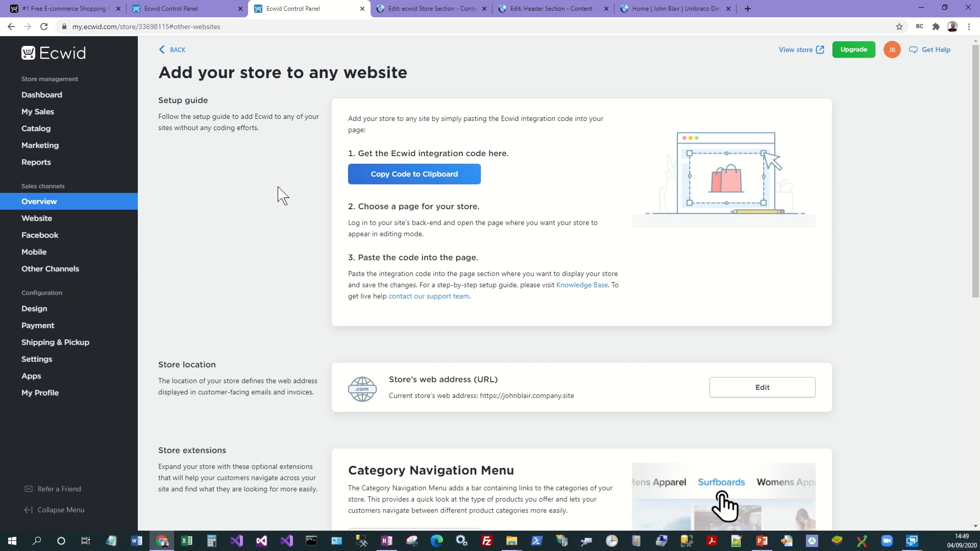
left_click(414, 173)
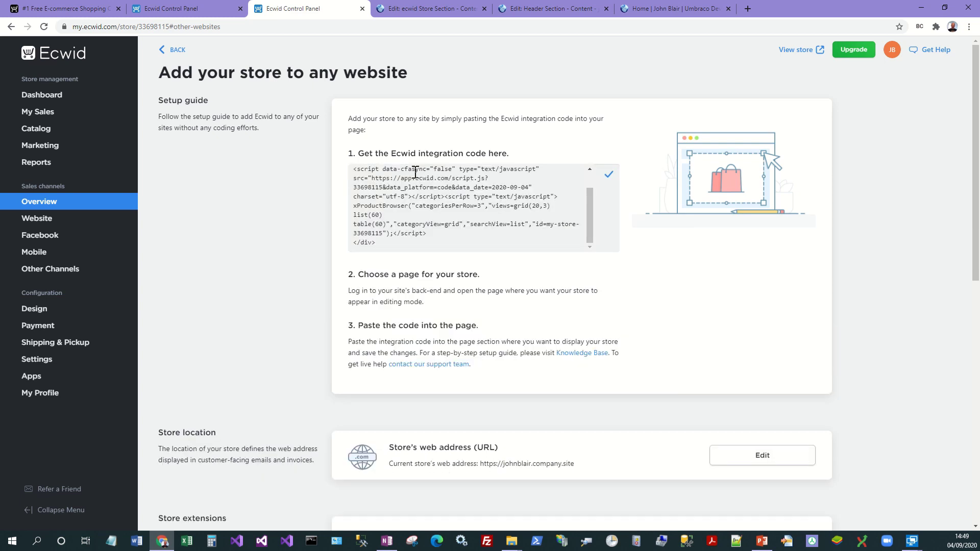
left_click_drag(590, 230, 583, 202)
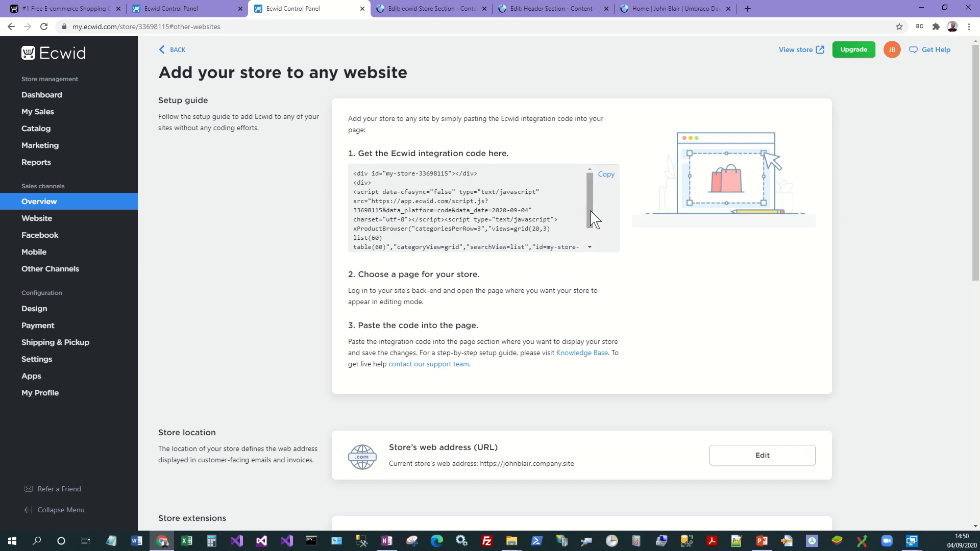
mouse_move(594, 219)
left_mouse_down()
mouse_move(588, 245)
mouse_move(588, 207)
left_mouse_up()
- Switch to the Umbraco back office and review the ecwid Store Section's general information and its embedded html code
left_click(431, 10)
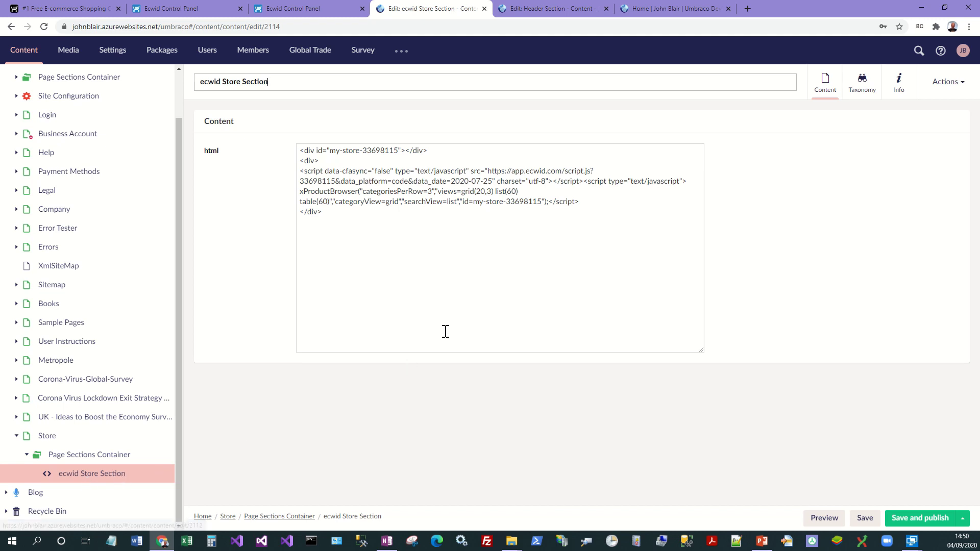
left_click(900, 83)
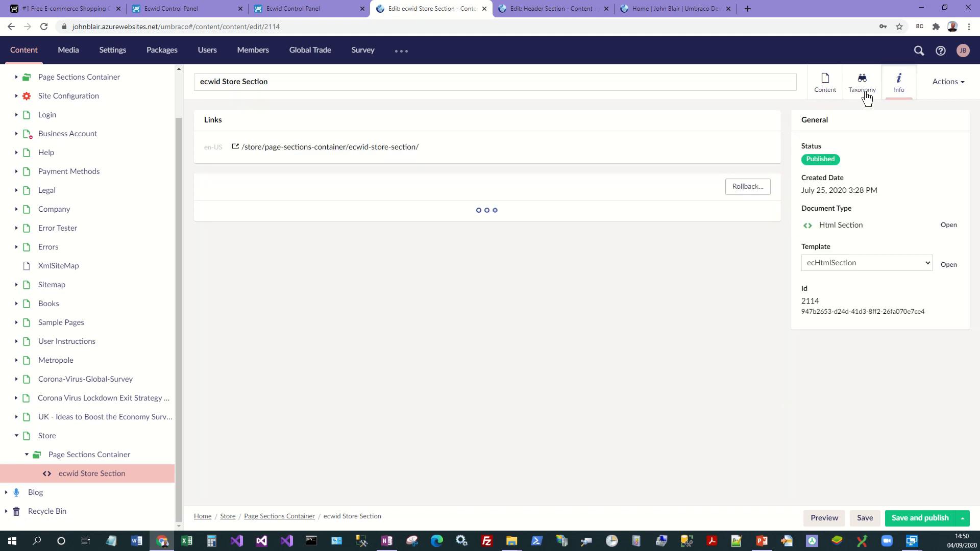
left_click(827, 88)
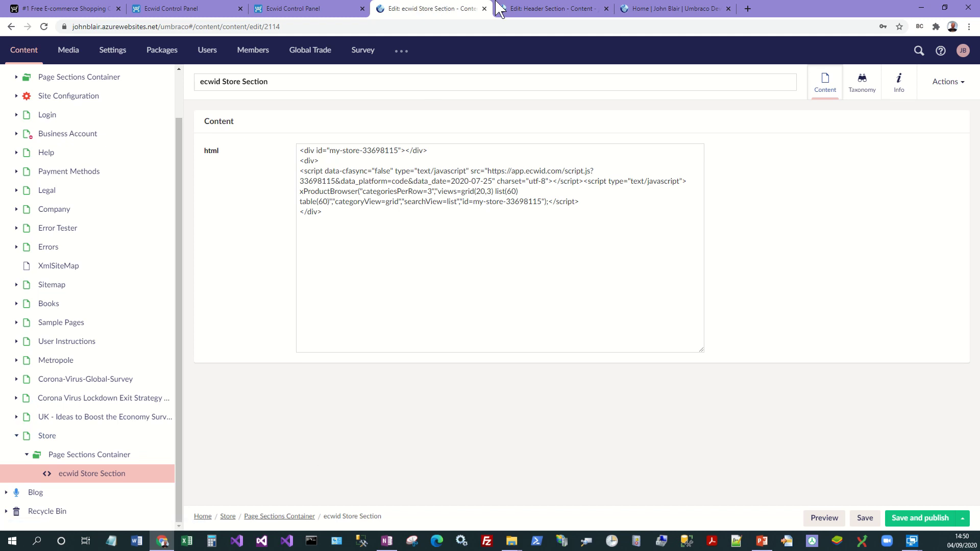
- Review the Store entry in the Header Section's sidebarMenu, and open the Store page from the public site's header
left_click(549, 9)
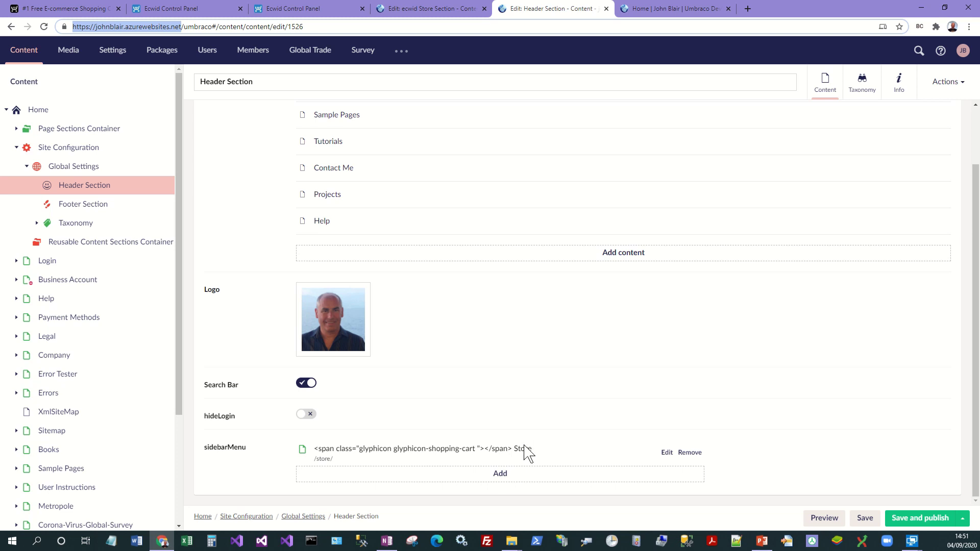
left_click(658, 10)
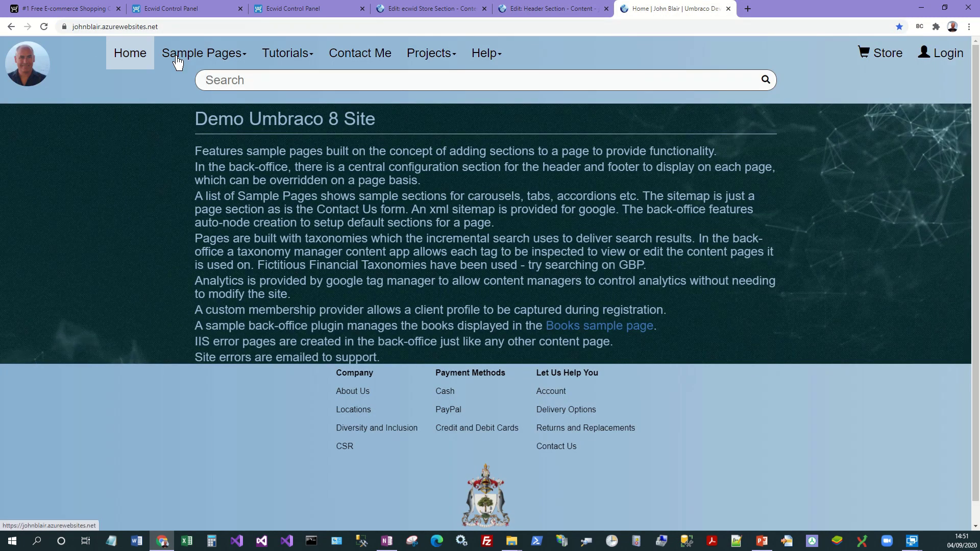
left_click(888, 60)
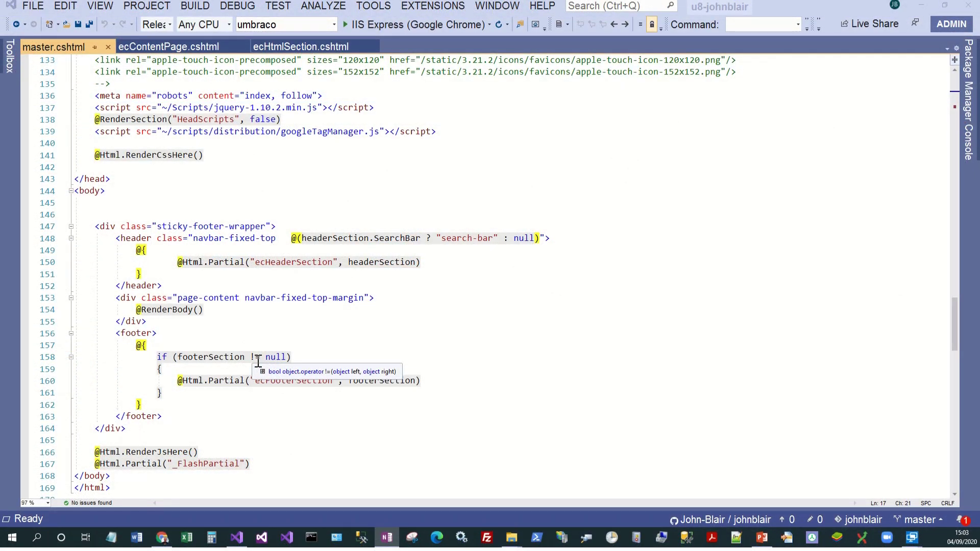
- In Visual Studio, examine how master.cshtml, ecContentPage.cshtml and ecHtmlSection.cshtml render the page body, its sections and the raw html
mouse_move(220, 268)
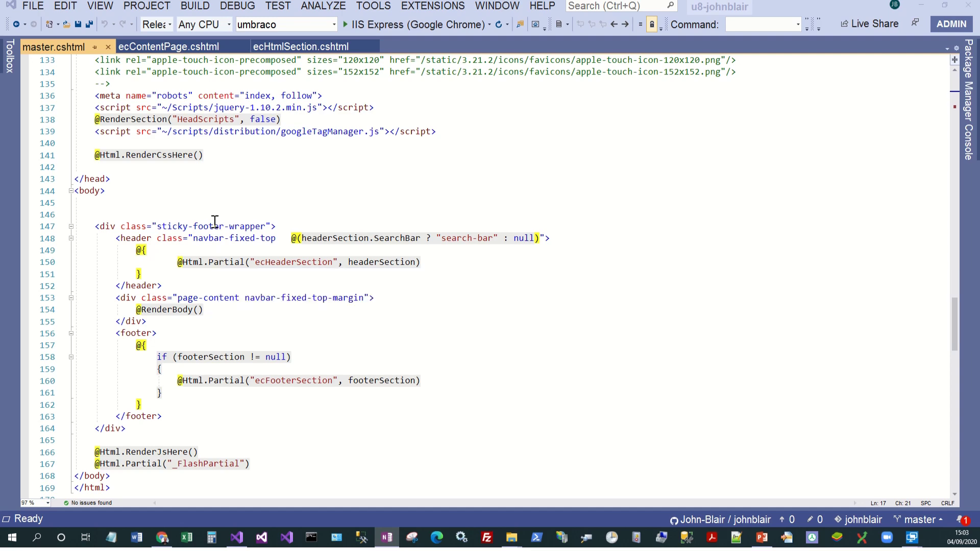
left_click(162, 51)
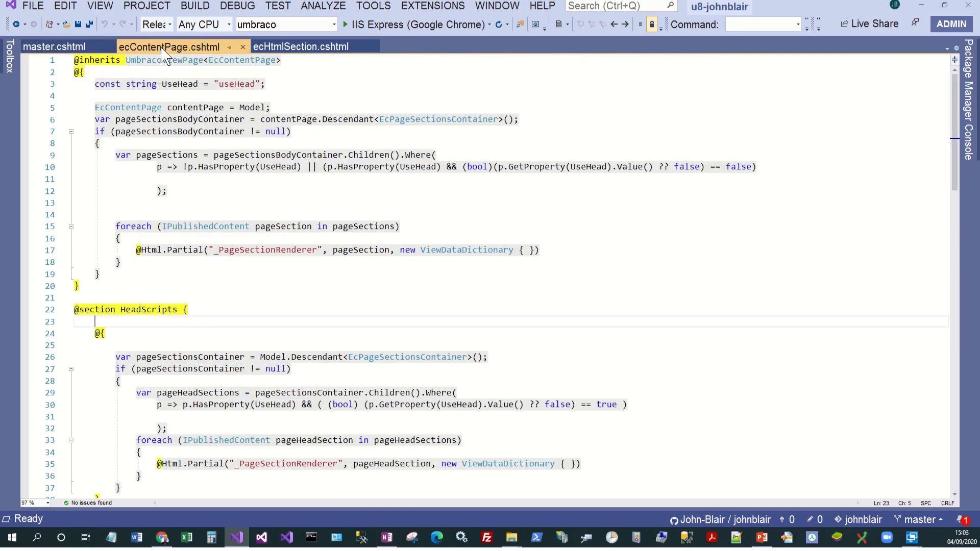
left_click(56, 47)
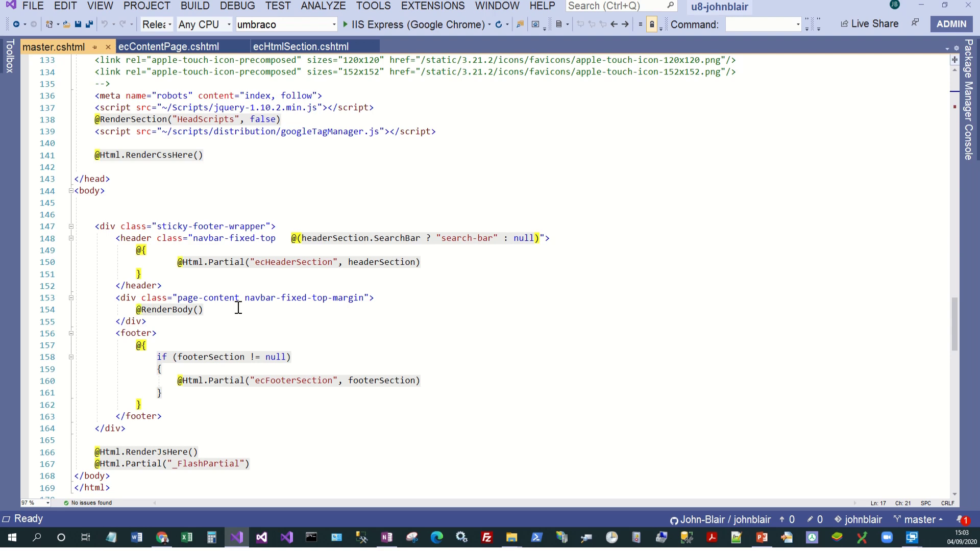
left_click(154, 46)
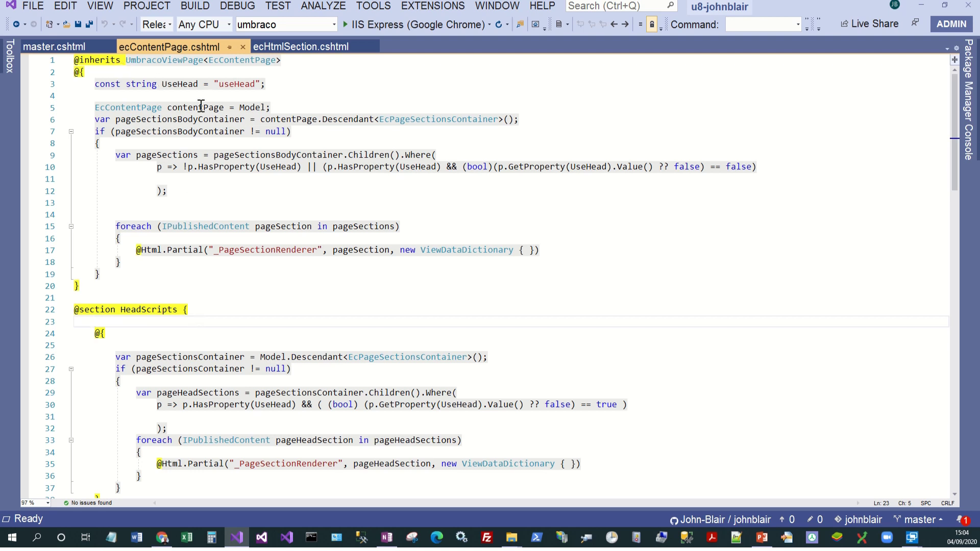
mouse_move(180, 150)
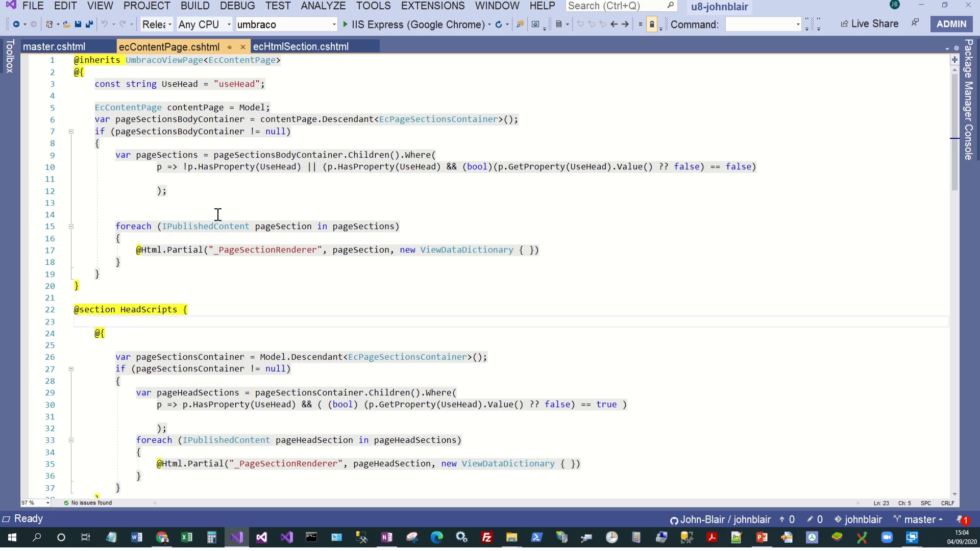
left_click(301, 47)
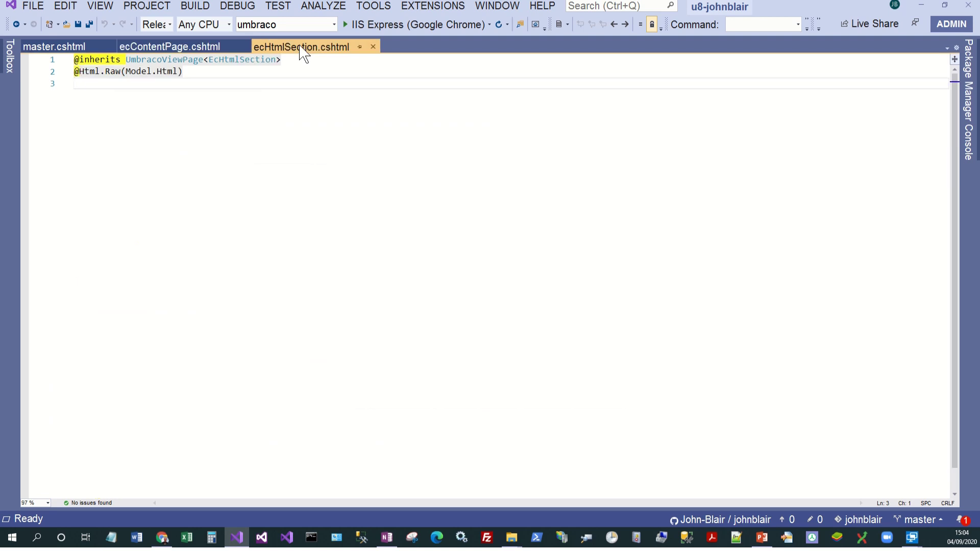